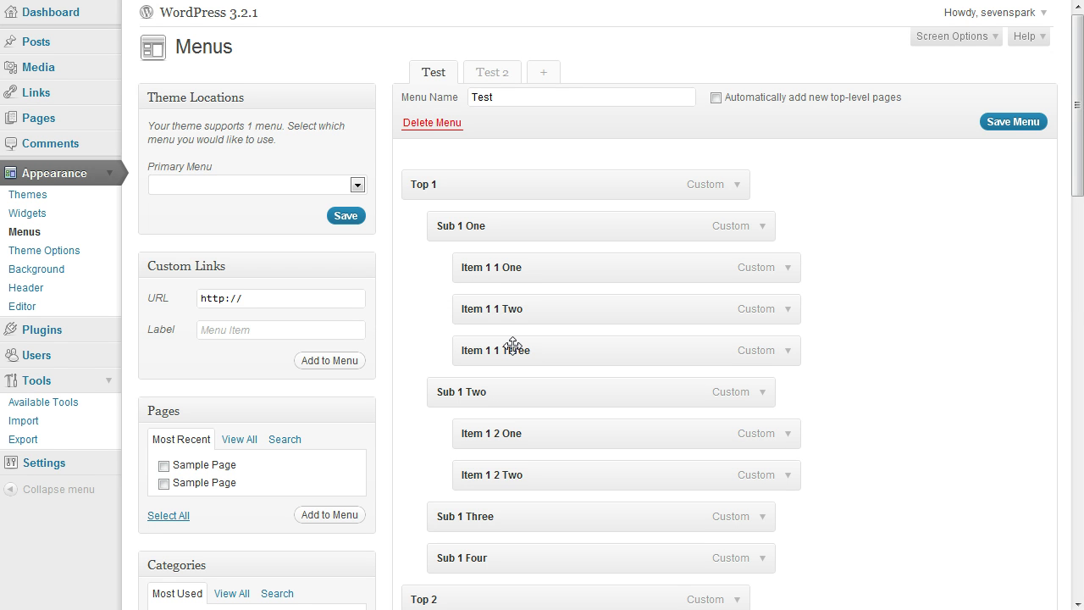
- Move the Sample Page item higher in the Test menu, then reload the Menus editor with its enhancements
{"action": "scroll", "coordinate": [513, 346], "scroll_direction": "down", "scroll_amount": 9}
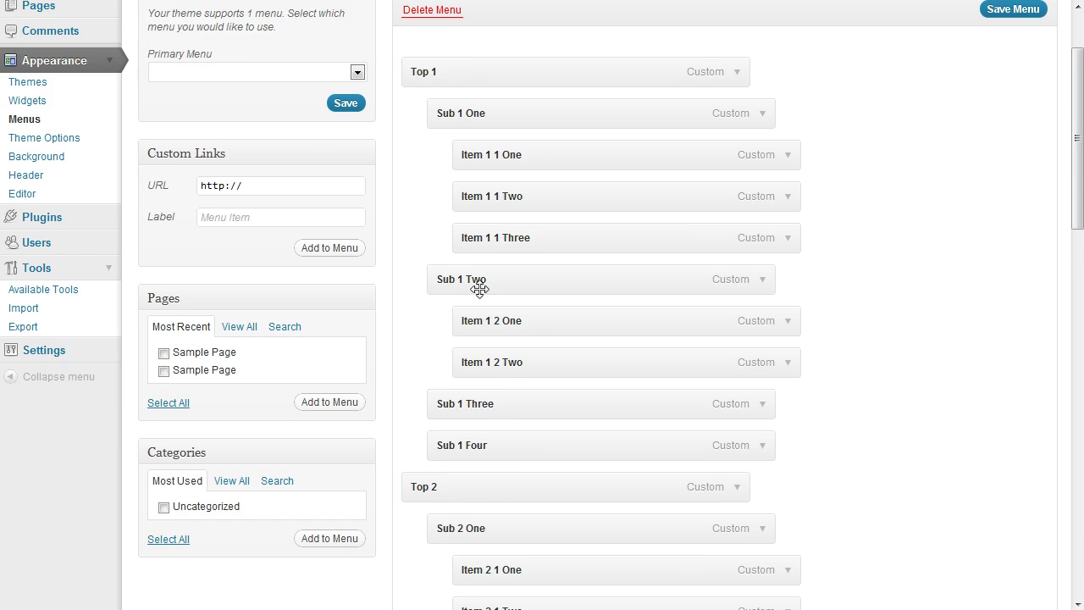
{"action": "scroll", "coordinate": [473, 244], "scroll_direction": "down", "scroll_amount": 7}
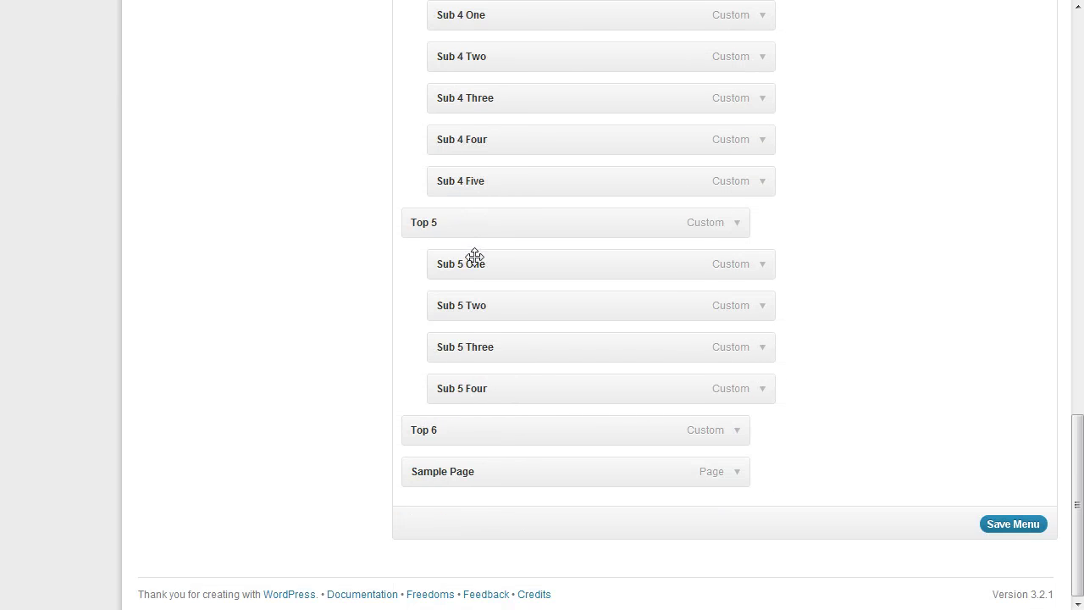
{"action": "left_click_drag", "start_coordinate": [504, 471], "coordinate": [484, 487]}
{"action": "key", "text": "Home"}
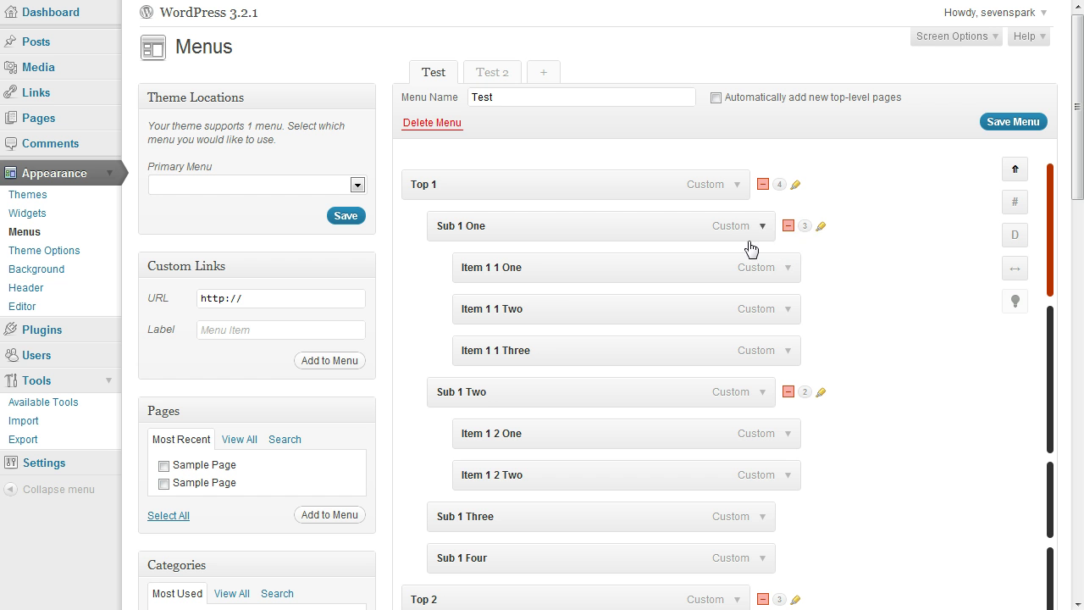
{"action": "left_click", "coordinate": [787, 227]}
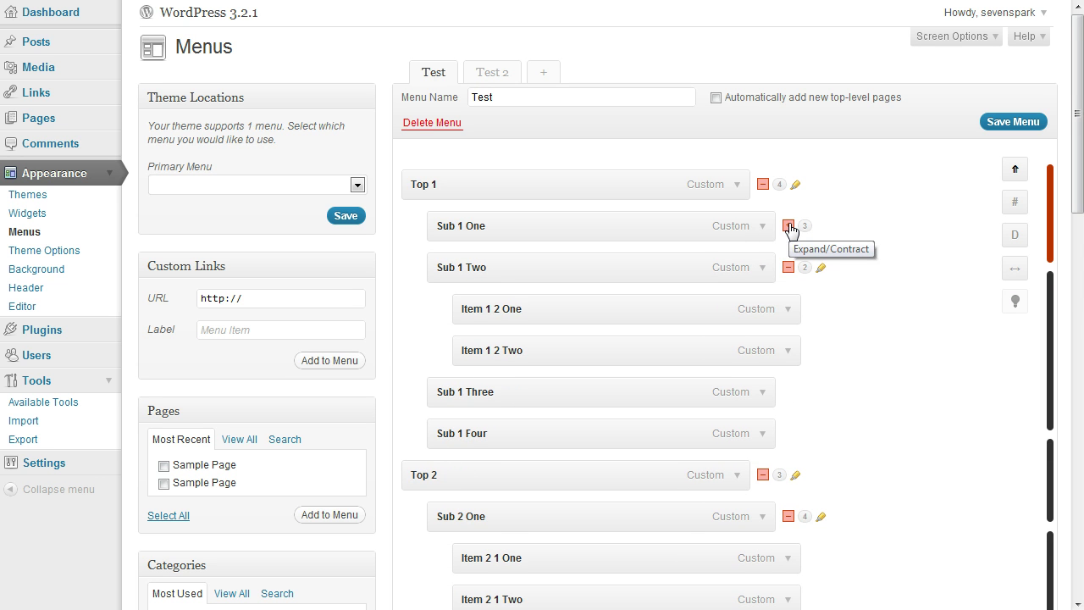
{"action": "left_click", "coordinate": [788, 227]}
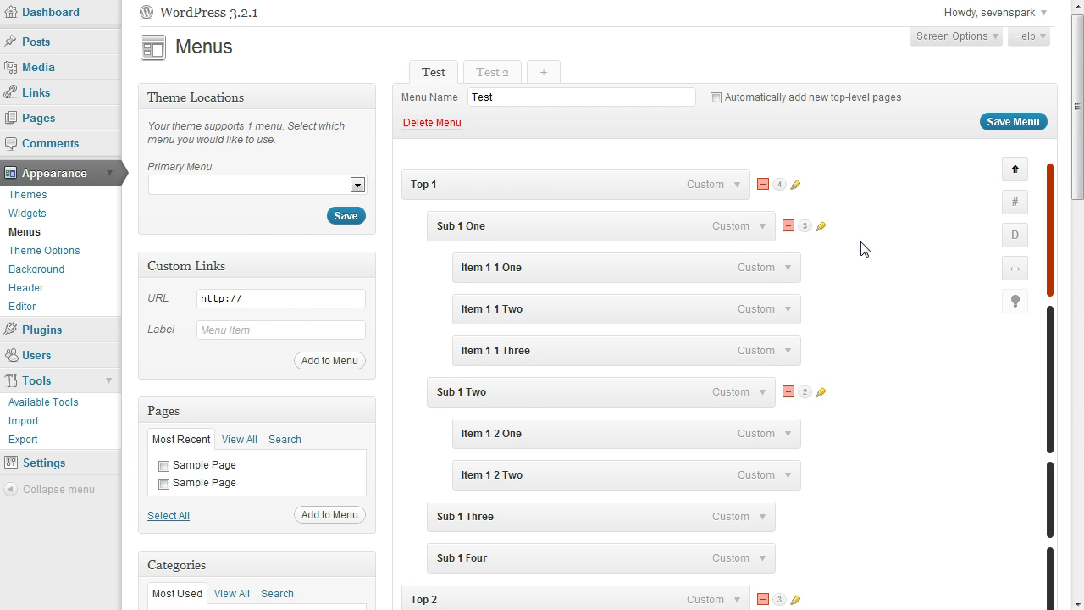
{"action": "scroll", "coordinate": [862, 248], "scroll_direction": "down", "scroll_amount": 12}
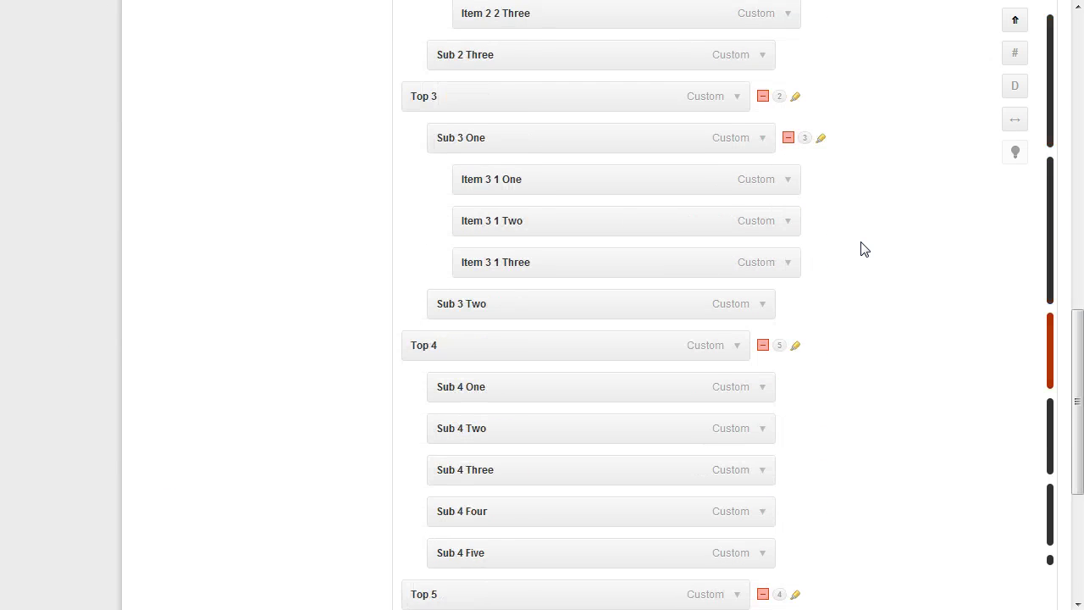
{"action": "scroll", "coordinate": [863, 248], "scroll_direction": "down", "scroll_amount": 3}
{"action": "scroll", "coordinate": [862, 248], "scroll_direction": "up", "scroll_amount": 15}
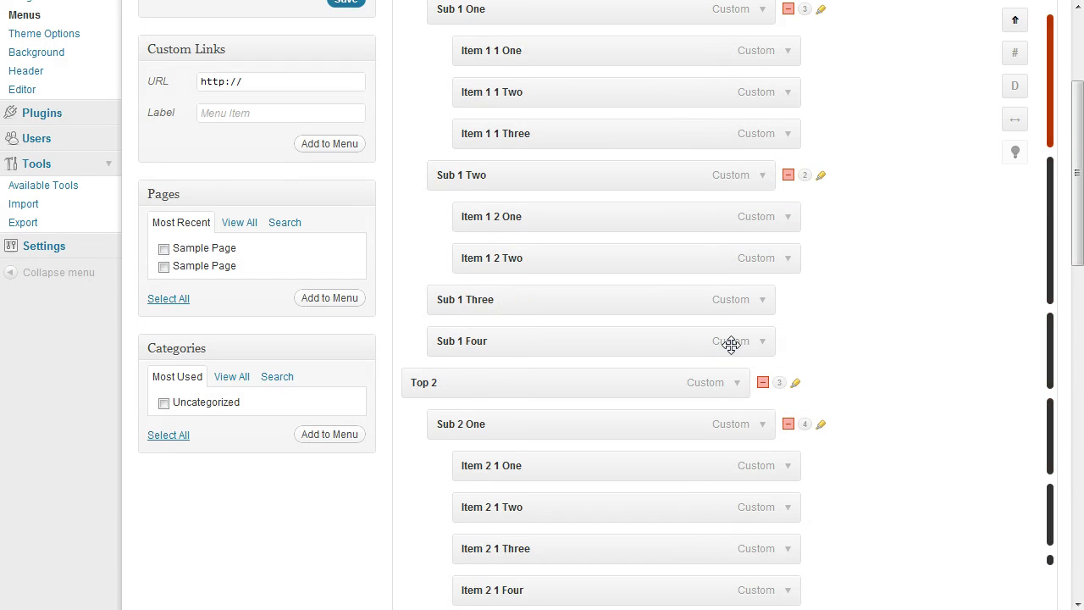
{"action": "left_click", "coordinate": [763, 382]}
{"action": "scroll", "coordinate": [873, 337], "scroll_direction": "down", "scroll_amount": 3}
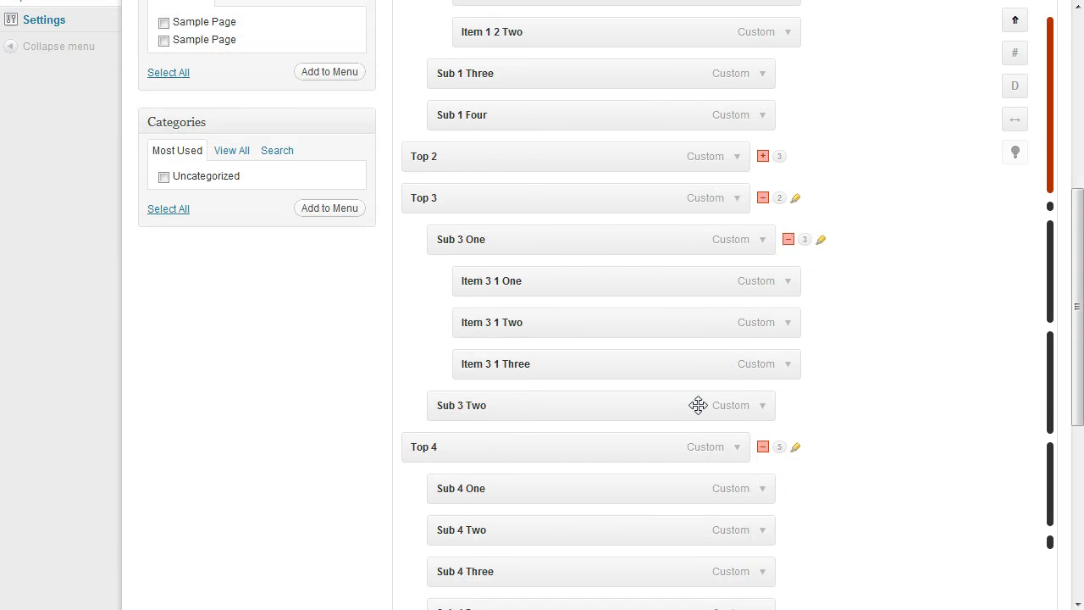
{"action": "left_click", "coordinate": [763, 157]}
{"action": "scroll", "coordinate": [806, 249], "scroll_direction": "up", "scroll_amount": 6}
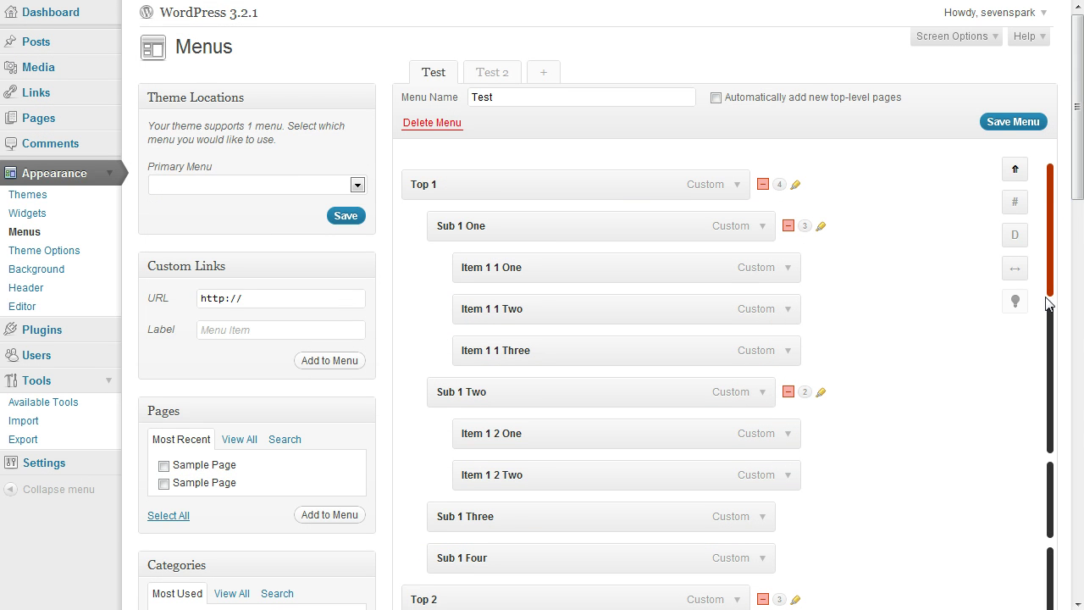
{"action": "scroll", "coordinate": [980, 391], "scroll_direction": "down", "scroll_amount": 1}
{"action": "scroll", "coordinate": [981, 373], "scroll_direction": "up", "scroll_amount": 1}
{"action": "scroll", "coordinate": [982, 360], "scroll_direction": "down", "scroll_amount": 2}
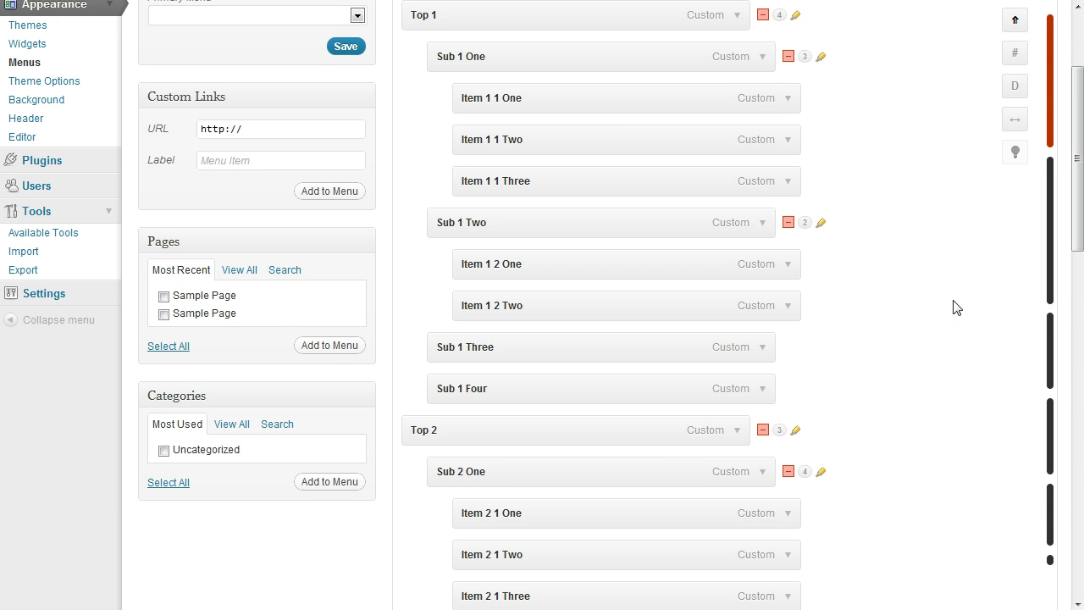
{"action": "left_click", "coordinate": [1051, 439]}
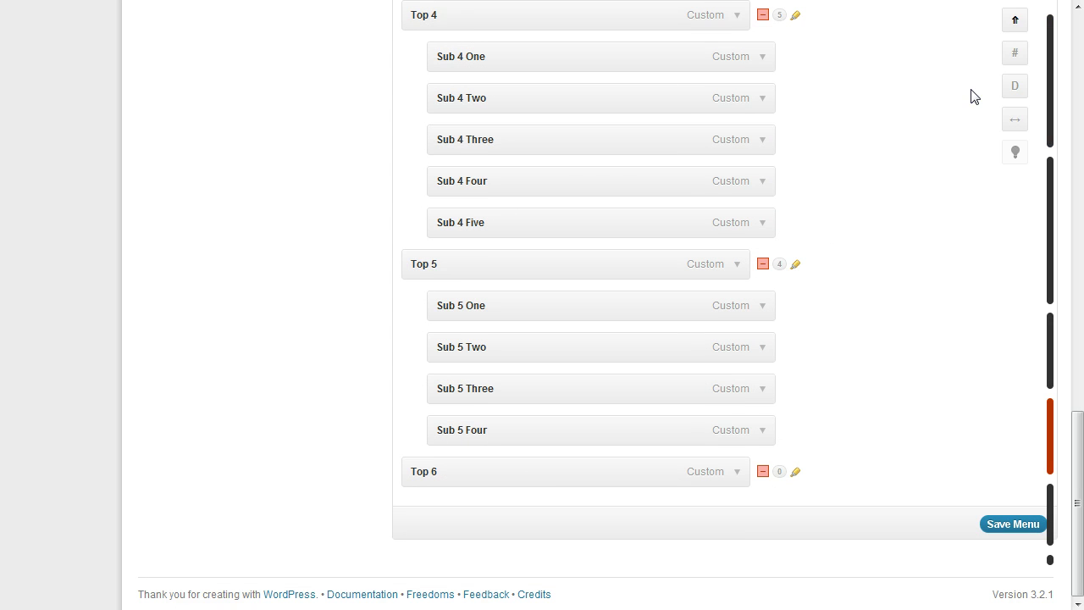
{"action": "left_click", "coordinate": [1051, 44]}
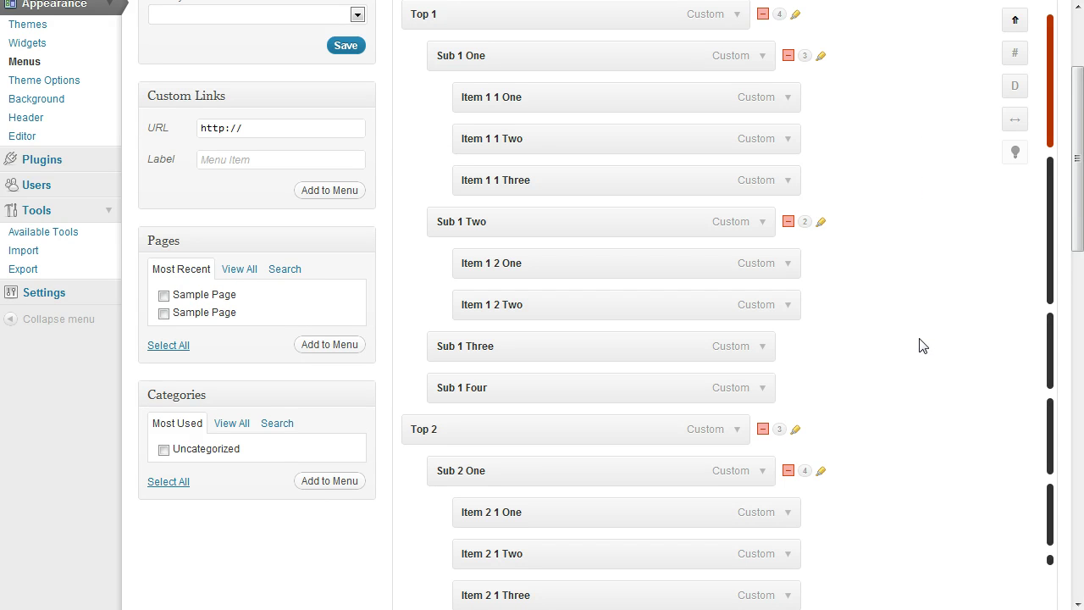
{"action": "scroll", "coordinate": [923, 345], "scroll_direction": "down", "scroll_amount": 5}
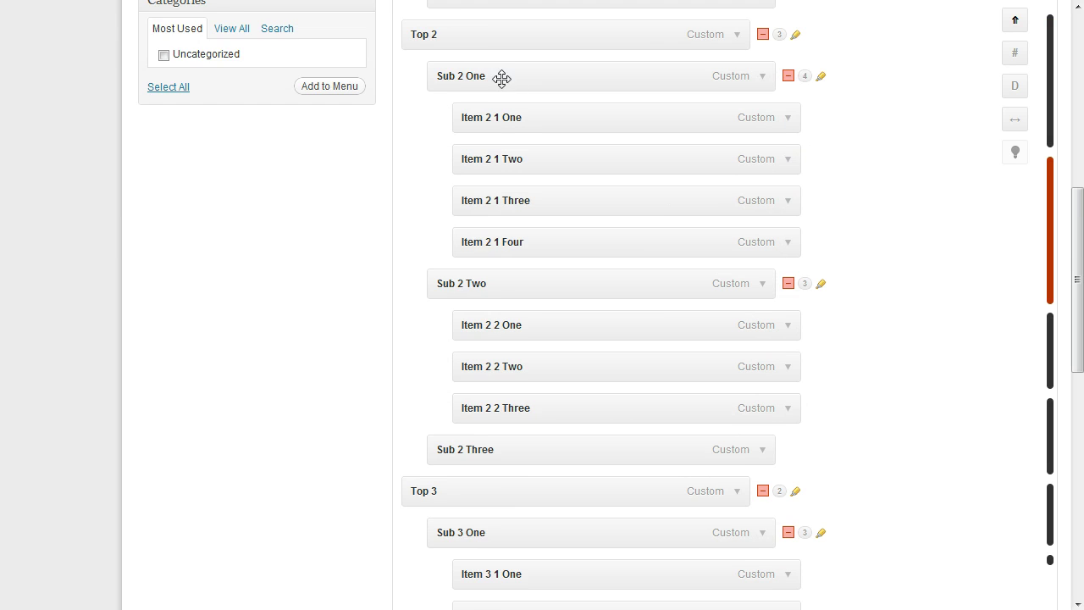
{"action": "scroll", "coordinate": [649, 174], "scroll_direction": "down", "scroll_amount": 4}
{"action": "scroll", "coordinate": [585, 212], "scroll_direction": "up", "scroll_amount": 4}
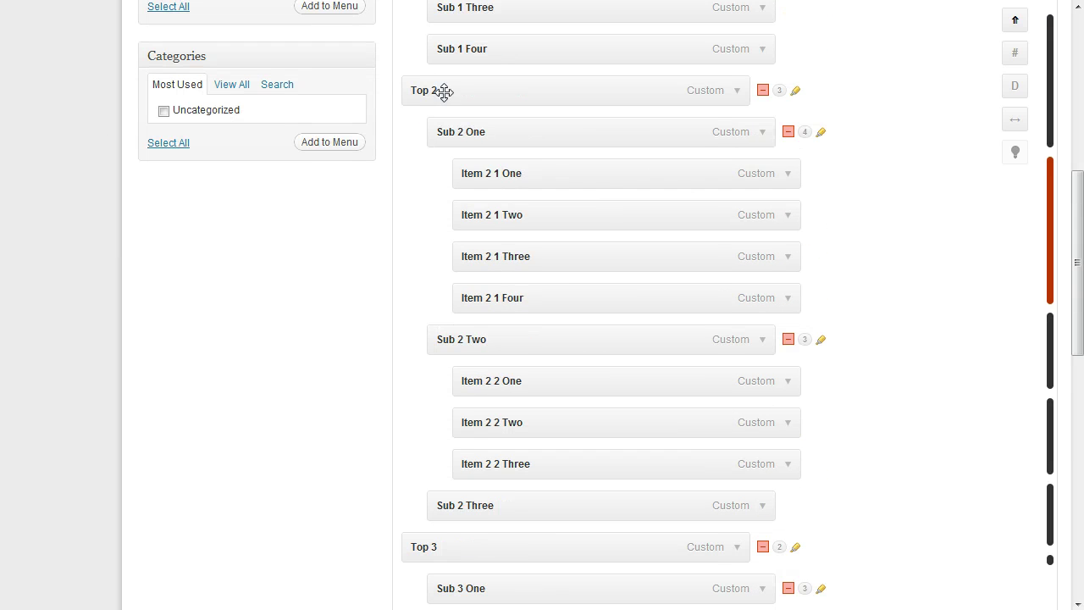
{"action": "mouse_move", "coordinate": [781, 96]}
{"action": "left_click", "coordinate": [761, 90]}
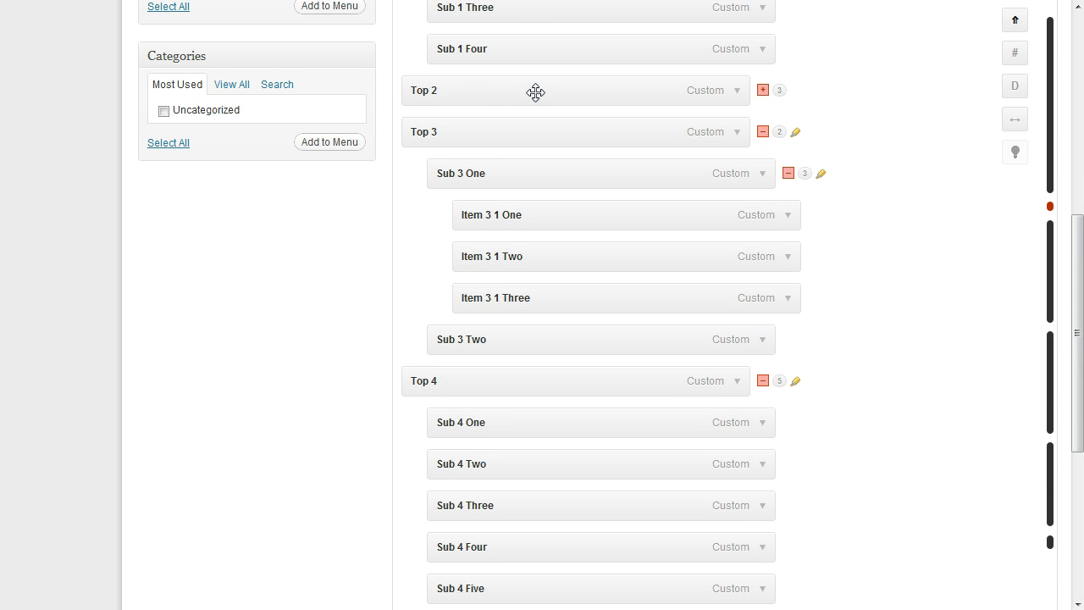
{"action": "left_click_drag", "start_coordinate": [535, 92], "coordinate": [1053, 503]}
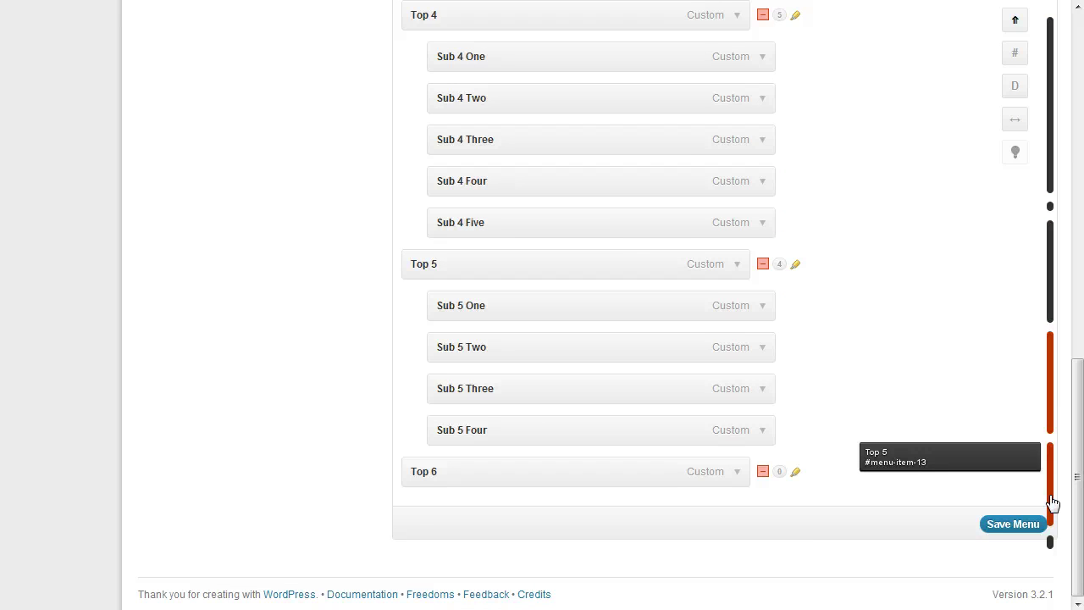
{"action": "left_click_drag", "start_coordinate": [1053, 502], "coordinate": [537, 480]}
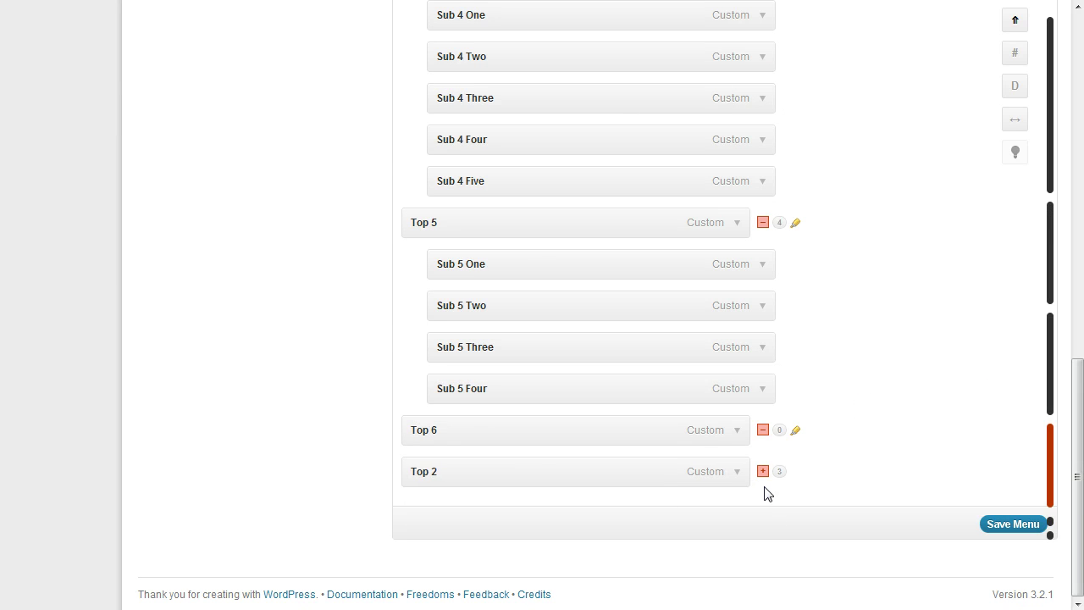
{"action": "left_click", "coordinate": [764, 473]}
{"action": "scroll", "coordinate": [751, 365], "scroll_direction": "down", "scroll_amount": 5}
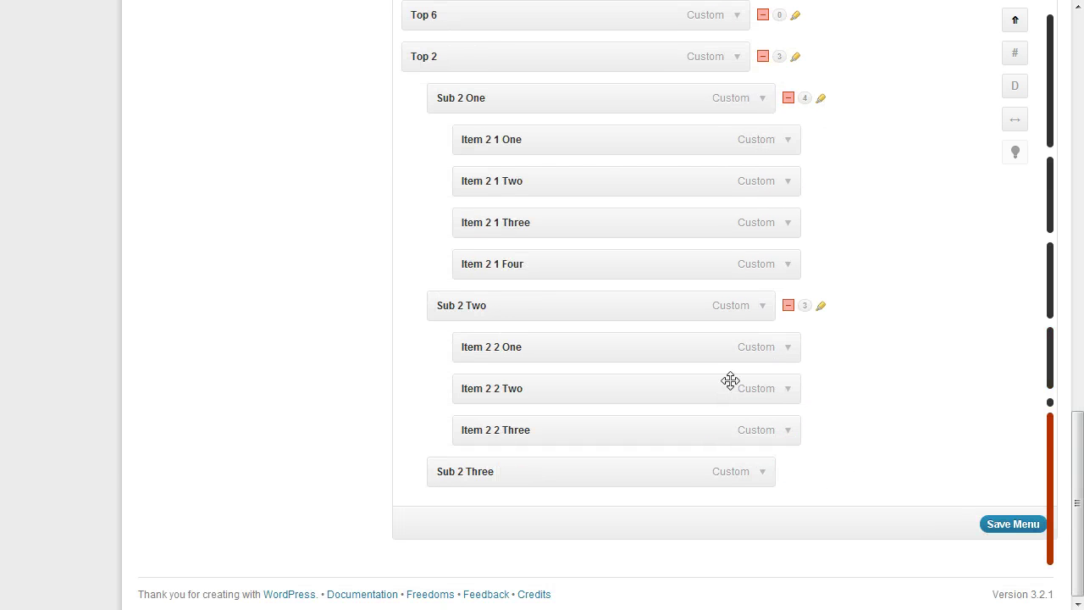
{"action": "scroll", "coordinate": [785, 367], "scroll_direction": "up", "scroll_amount": 5}
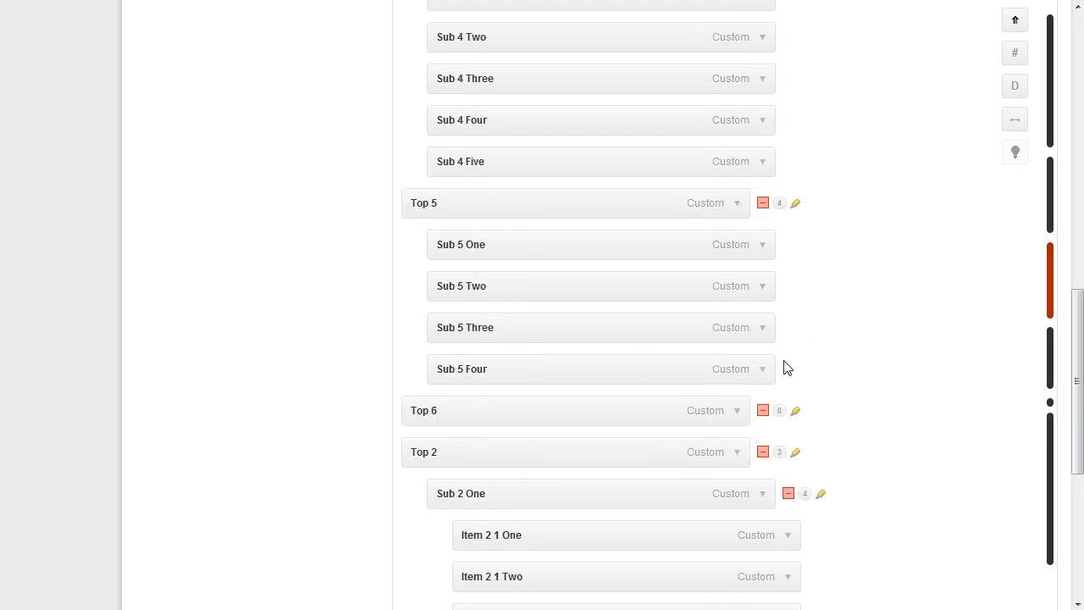
{"action": "left_click", "coordinate": [762, 453]}
{"action": "left_click_drag", "start_coordinate": [571, 468], "coordinate": [585, 424]}
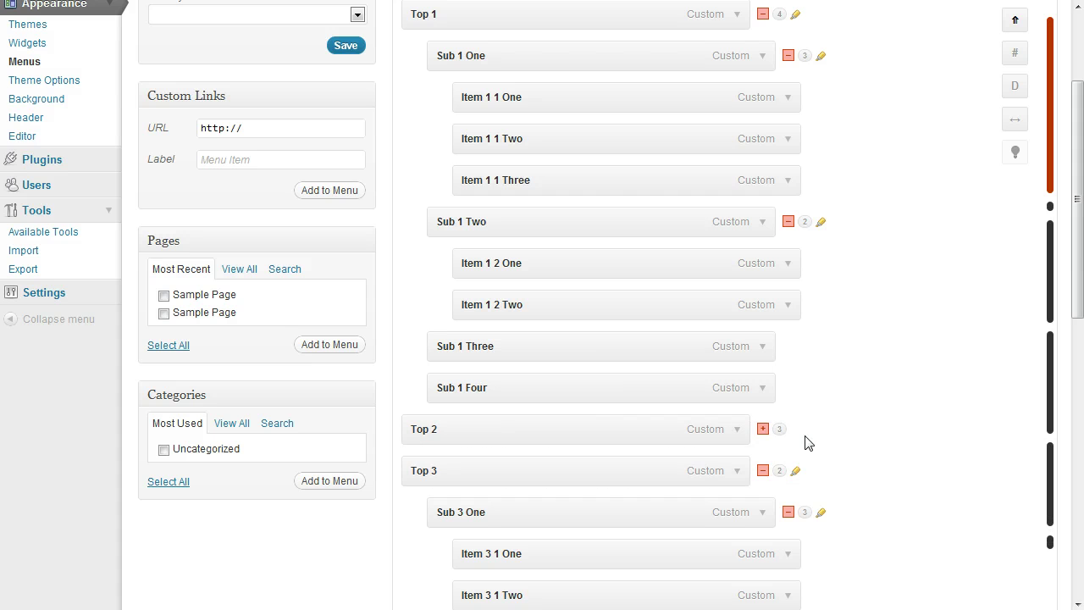
{"action": "left_click", "coordinate": [762, 430]}
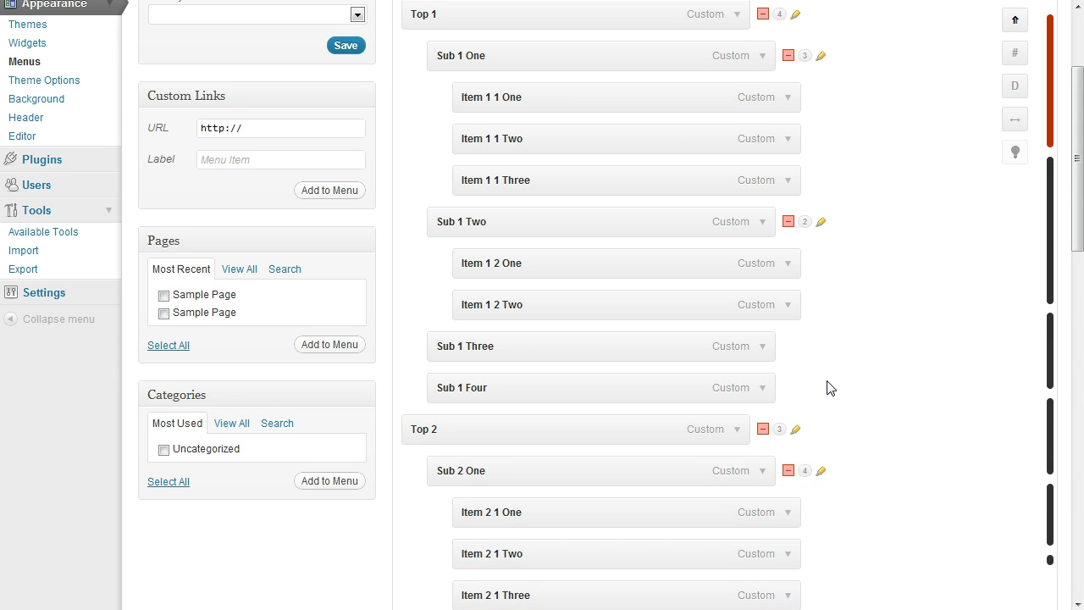
- Collapse and re-expand Top 1 and Sub 1 Two, then check Top 1's badge: 4 children, 9 descendants
{"action": "scroll", "coordinate": [556, 330], "scroll_direction": "up", "scroll_amount": 3}
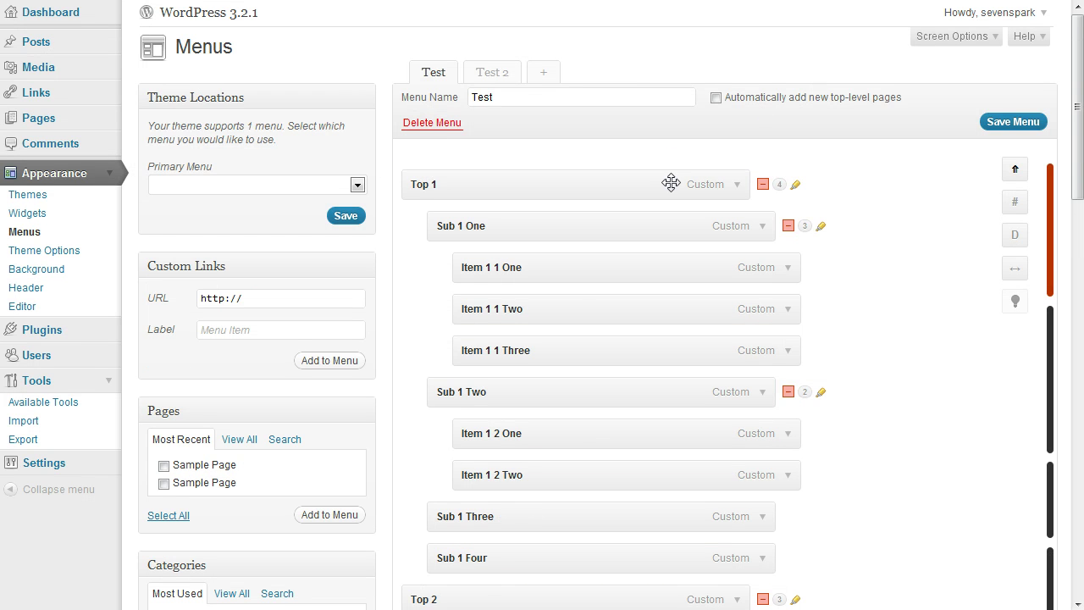
{"action": "left_click", "coordinate": [764, 185]}
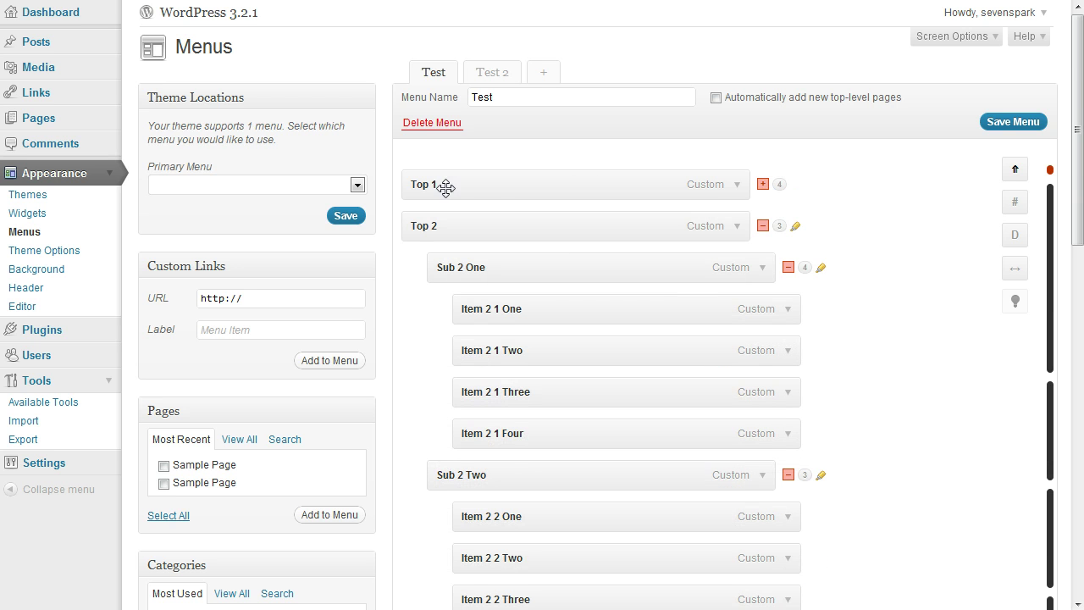
{"action": "left_click", "coordinate": [764, 184]}
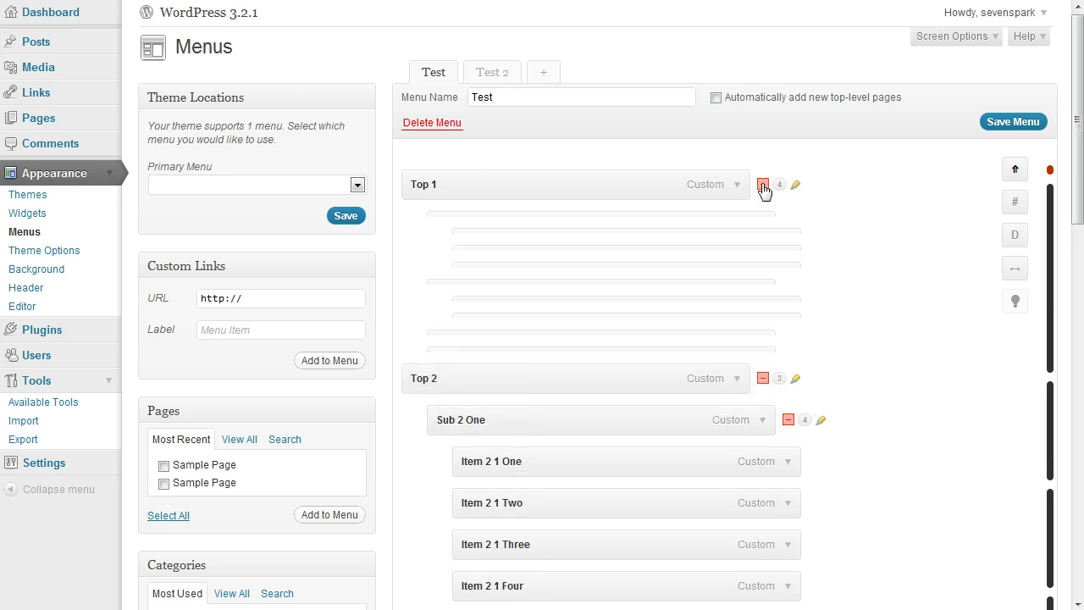
{"action": "left_click", "coordinate": [787, 392]}
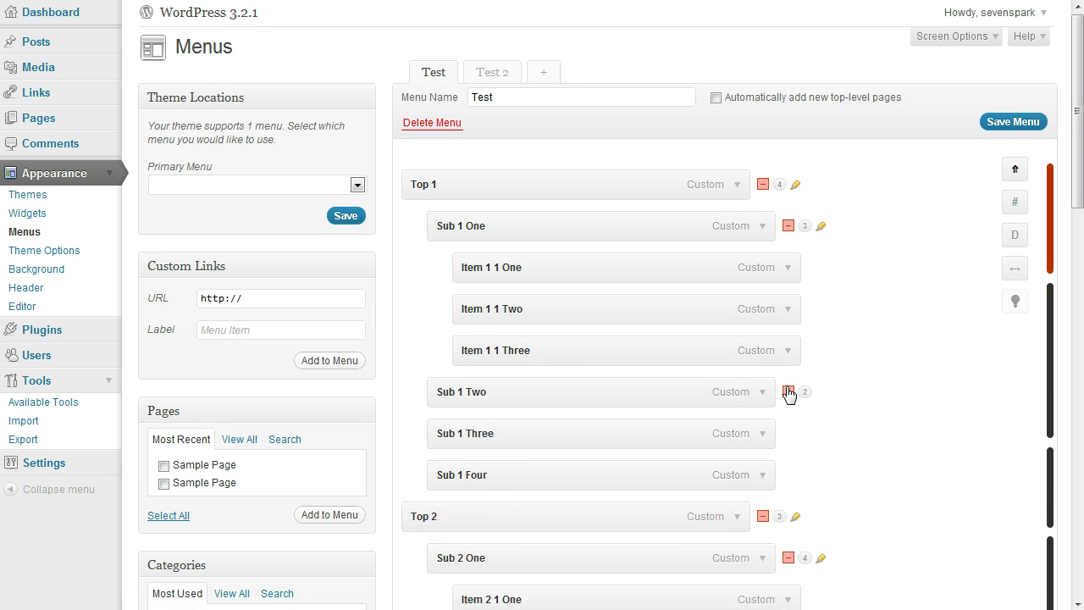
{"action": "left_click", "coordinate": [788, 392]}
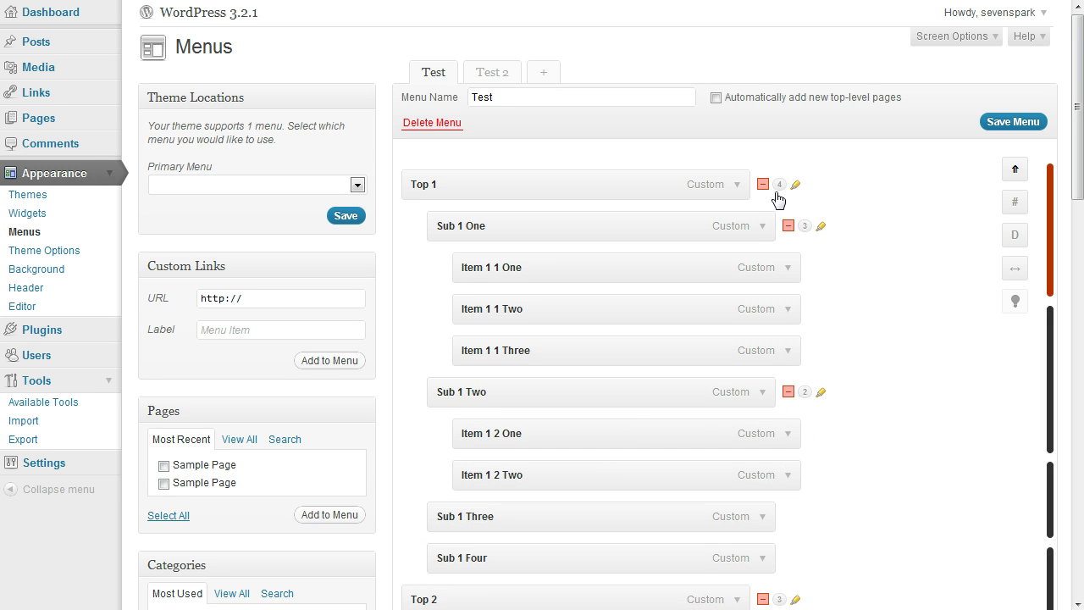
{"action": "mouse_move", "coordinate": [780, 193]}
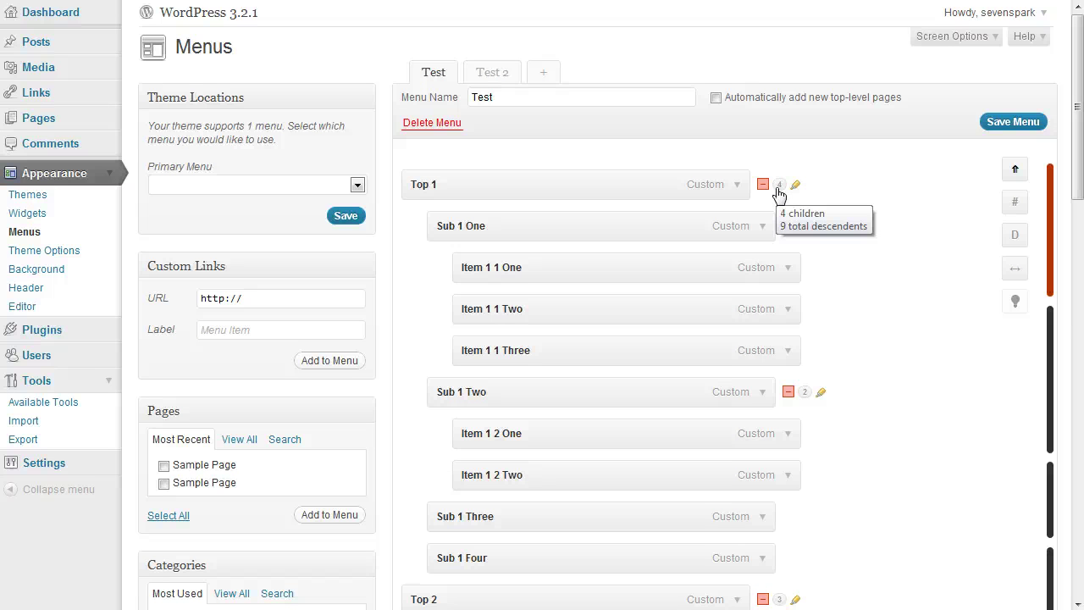
{"action": "left_click", "coordinate": [795, 191]}
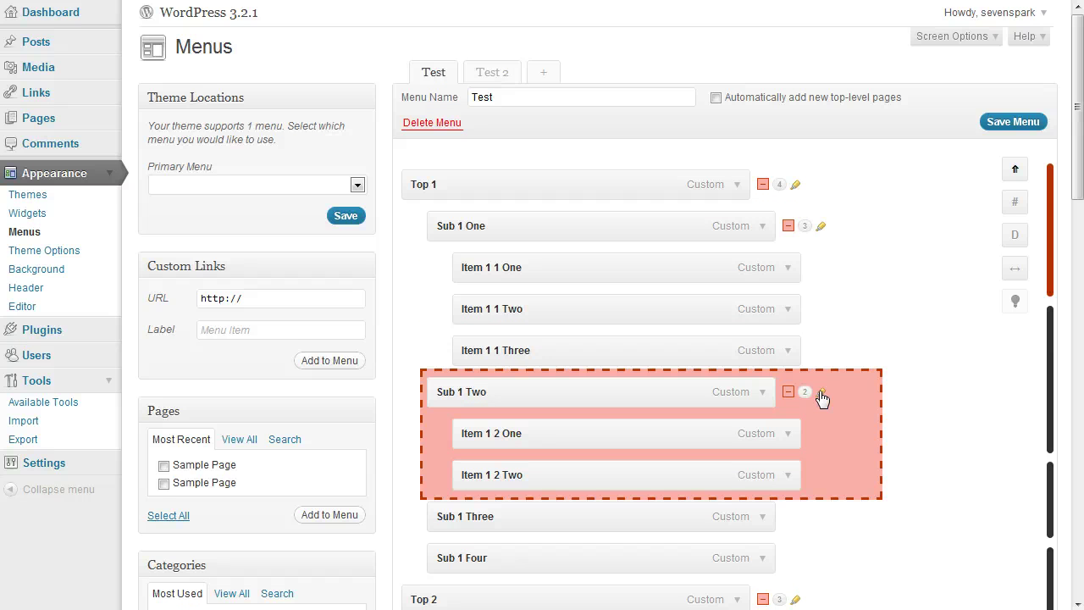
{"action": "left_click", "coordinate": [1018, 173]}
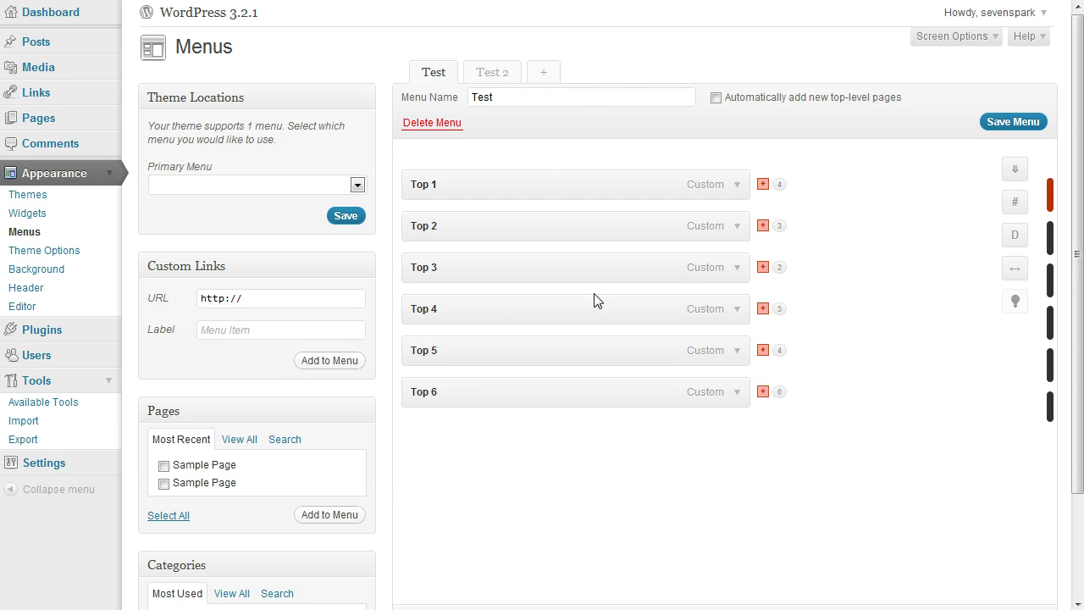
{"action": "left_click", "coordinate": [1014, 167]}
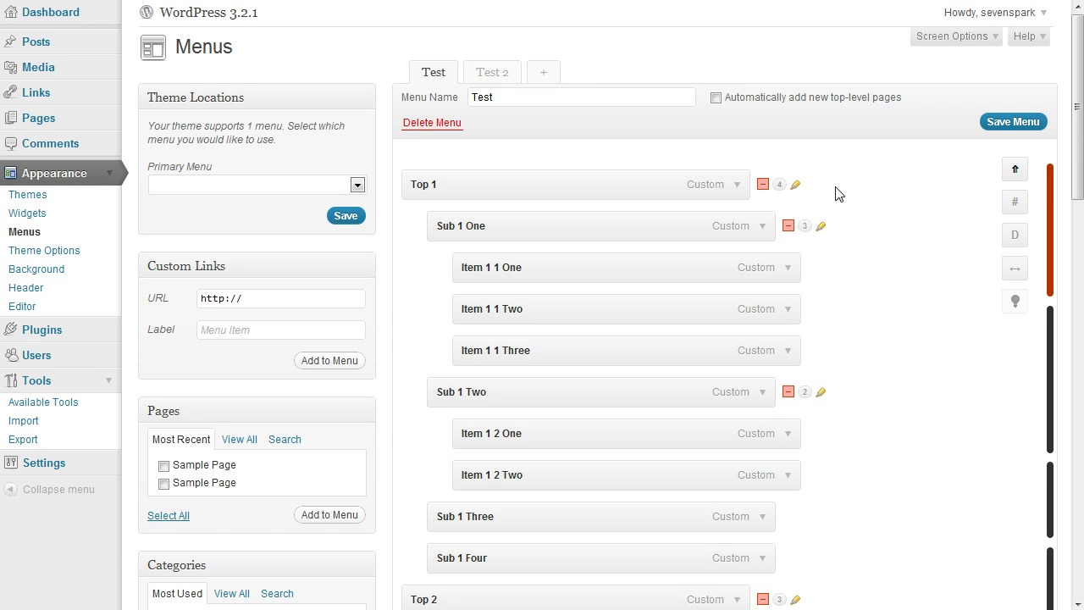
{"action": "left_click", "coordinate": [1016, 171]}
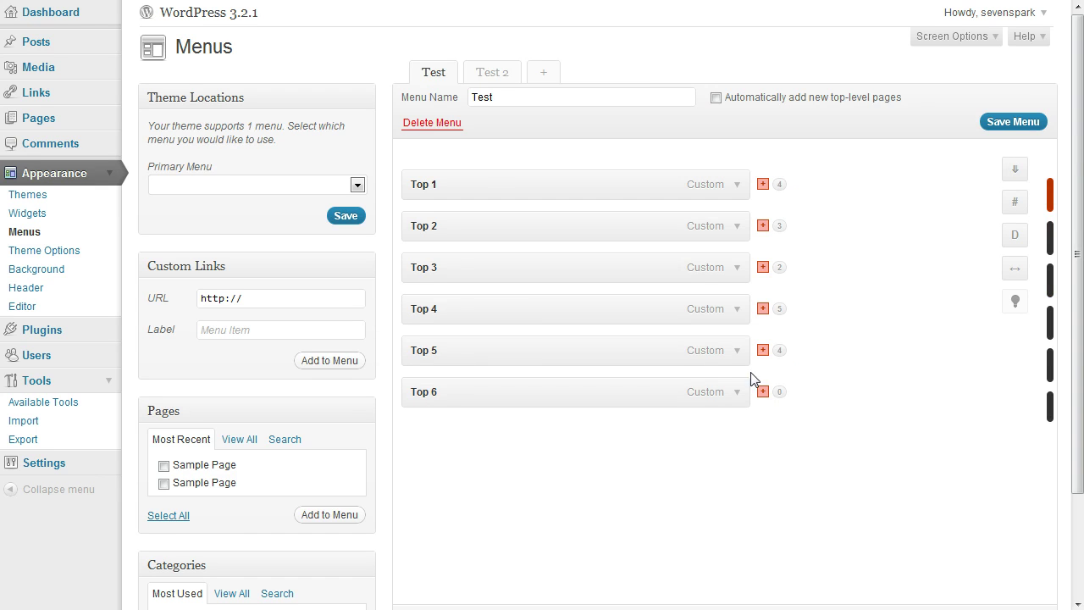
{"action": "left_click", "coordinate": [763, 308]}
{"action": "scroll", "coordinate": [665, 389], "scroll_direction": "down", "scroll_amount": 3}
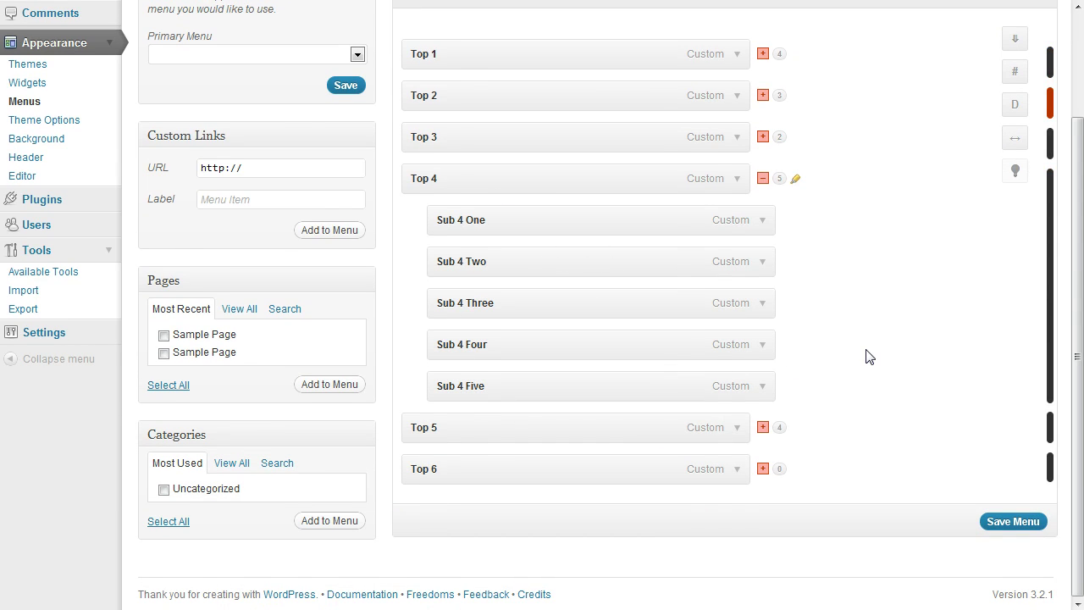
{"action": "scroll", "coordinate": [866, 359], "scroll_direction": "up", "scroll_amount": 2}
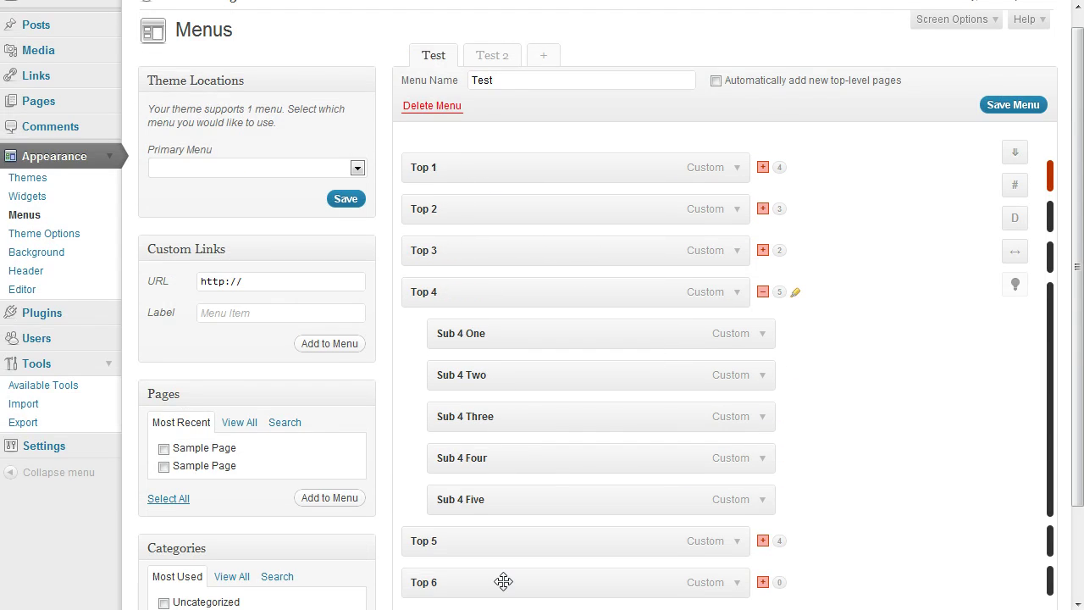
{"action": "scroll", "coordinate": [737, 541], "scroll_direction": "down", "scroll_amount": 2}
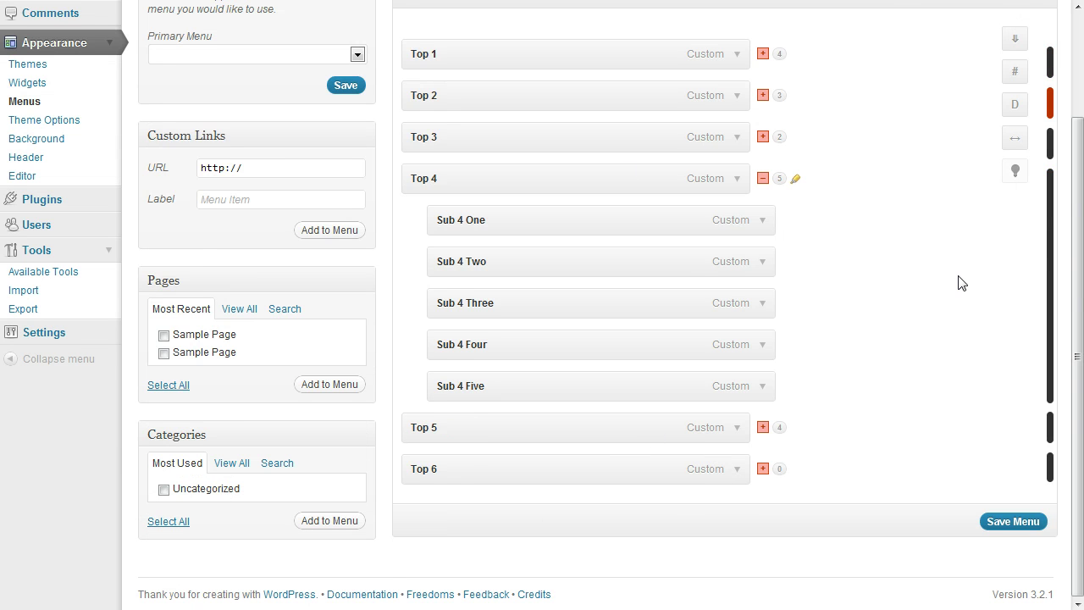
{"action": "scroll", "coordinate": [964, 283], "scroll_direction": "up", "scroll_amount": 2}
{"action": "left_click", "coordinate": [1017, 171]}
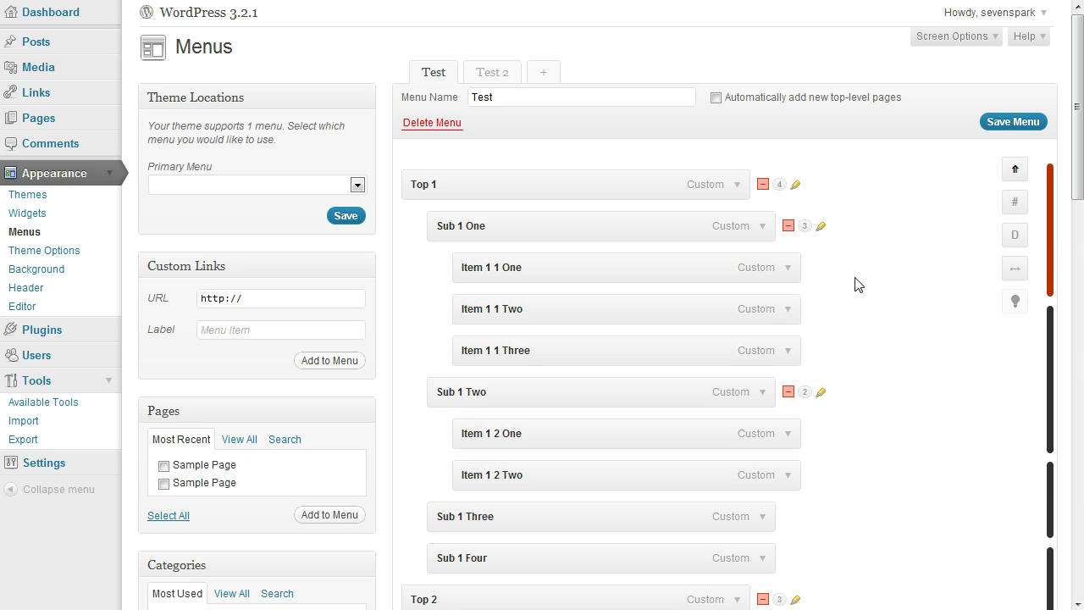
- Show then hide the menu item ID labels, then open Top 1's settings (URL #, label Top 1)
{"action": "left_click", "coordinate": [1016, 204]}
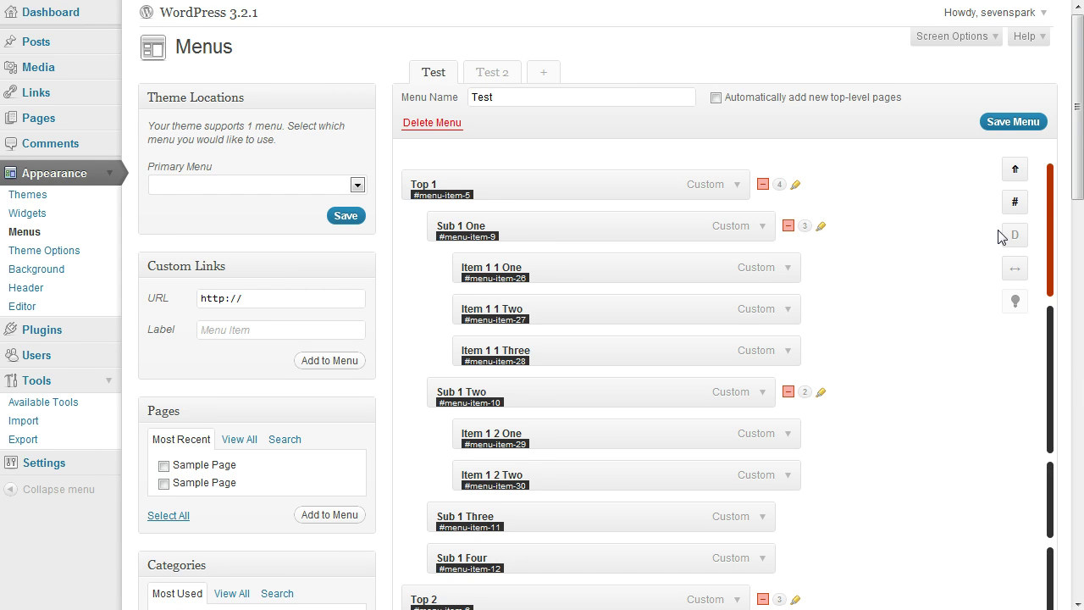
{"action": "left_click", "coordinate": [1015, 203]}
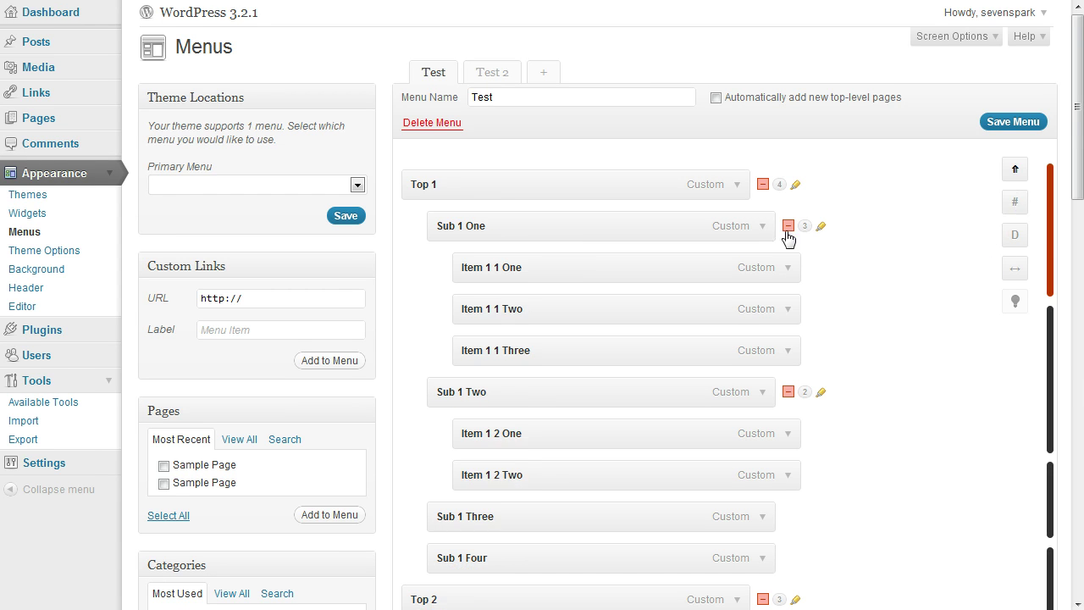
{"action": "left_click", "coordinate": [737, 185]}
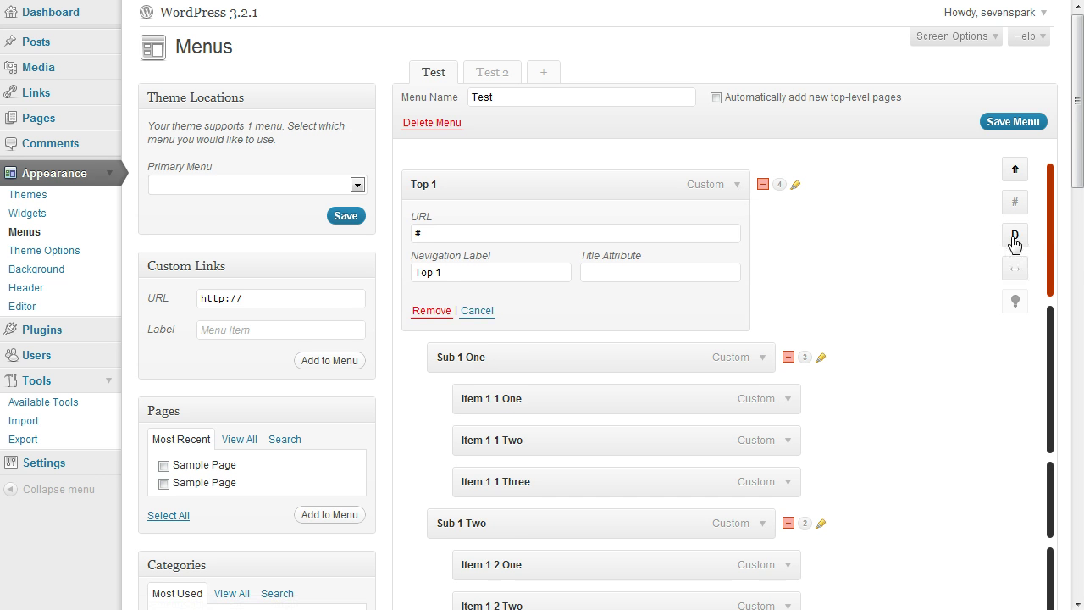
{"action": "left_click", "coordinate": [1015, 241]}
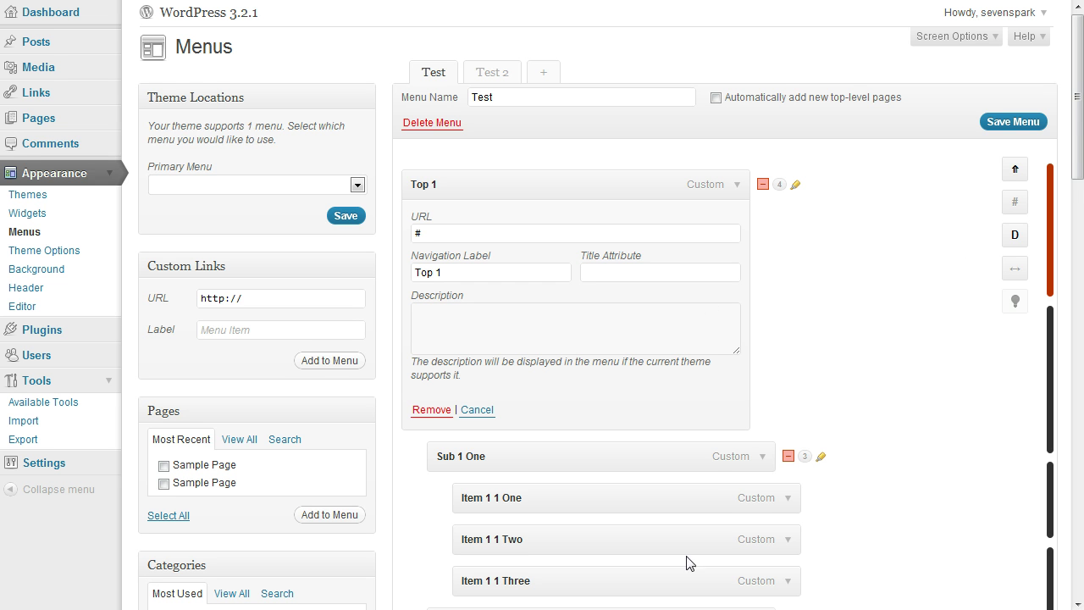
{"action": "left_click", "coordinate": [1013, 238]}
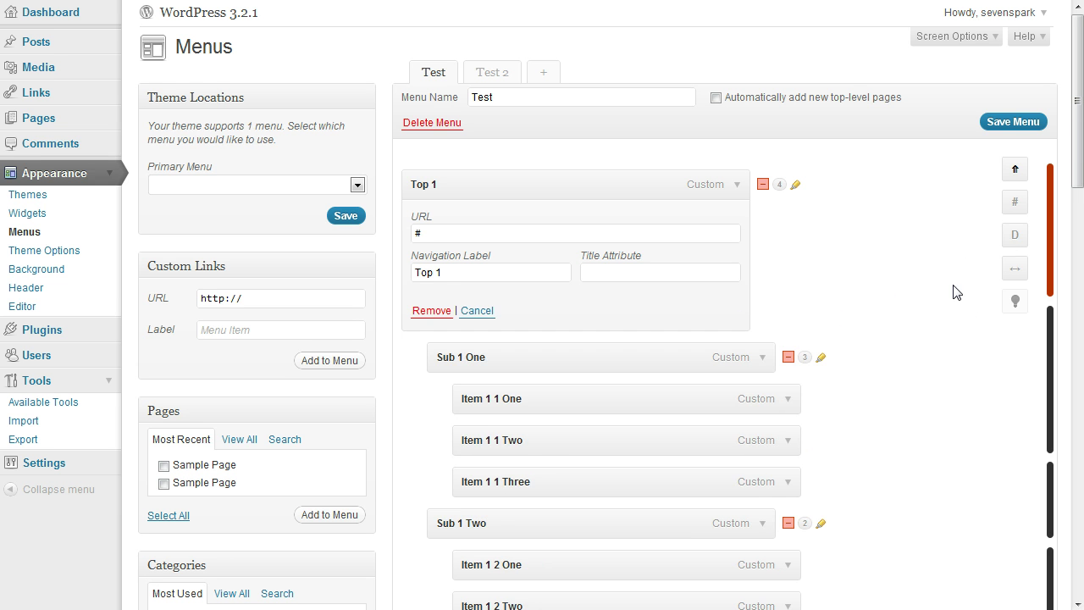
- Widen the sections of the menu's scroll-to bar
{"action": "left_click", "coordinate": [1015, 273]}
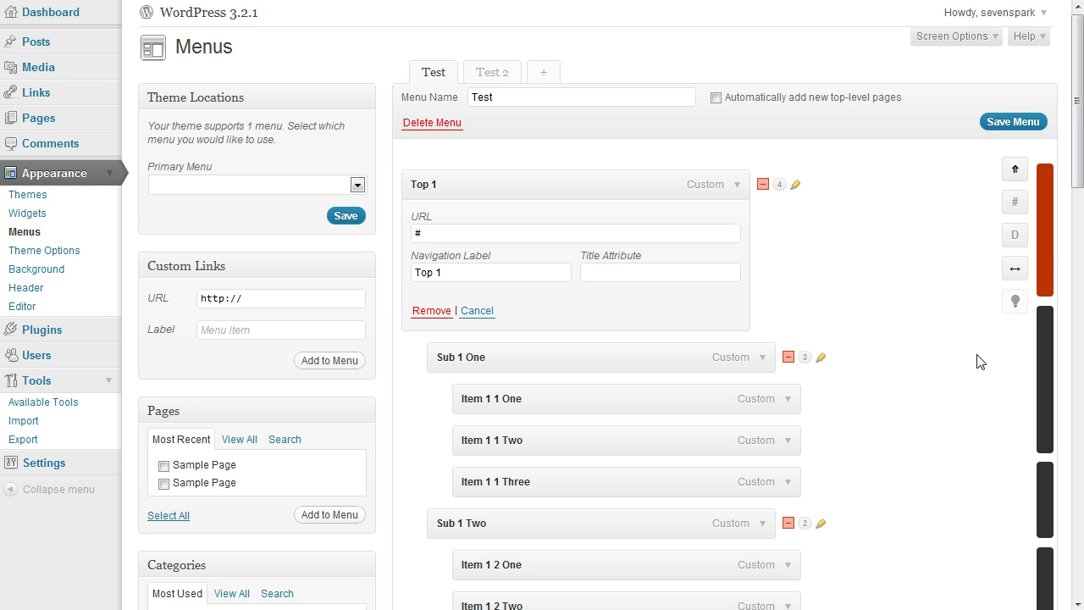
- Turn on the on-screen hints explaining each menu tool
{"action": "left_click", "coordinate": [1014, 303]}
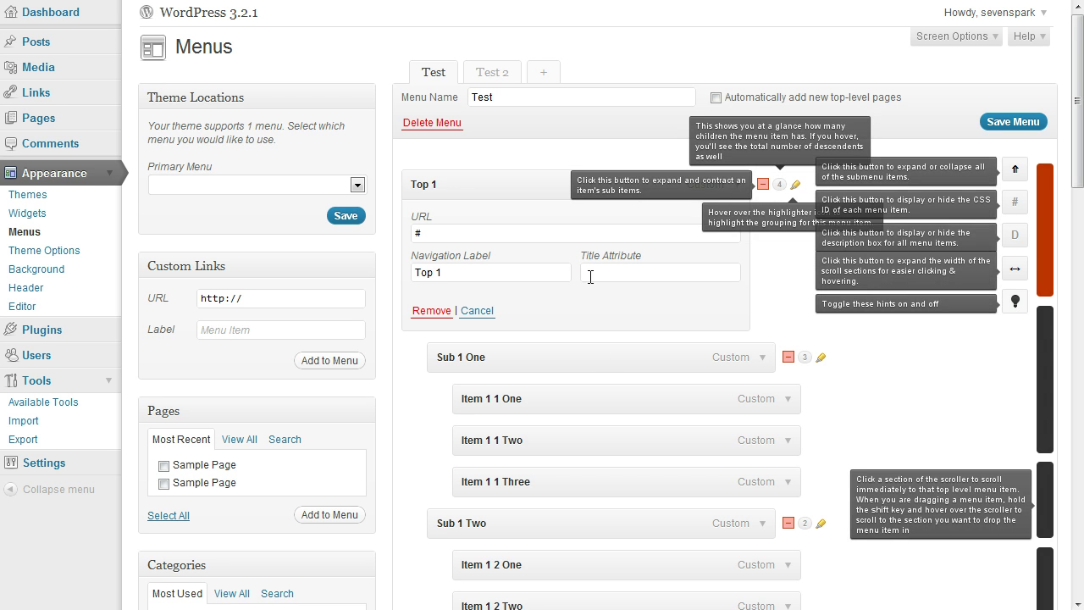